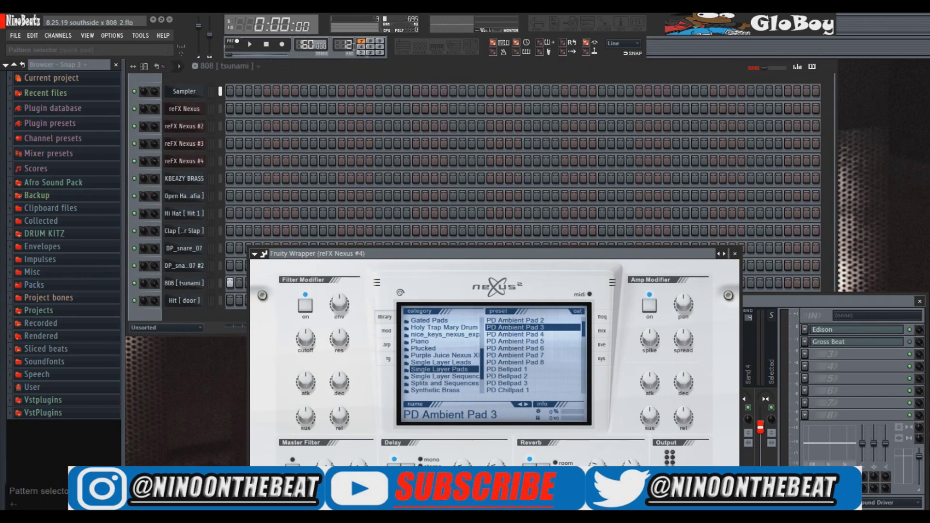
Step: View the first reFX Nexus channel's full melody in the piano roll and play it back
{"action": "left_click", "coordinate": [194, 108]}
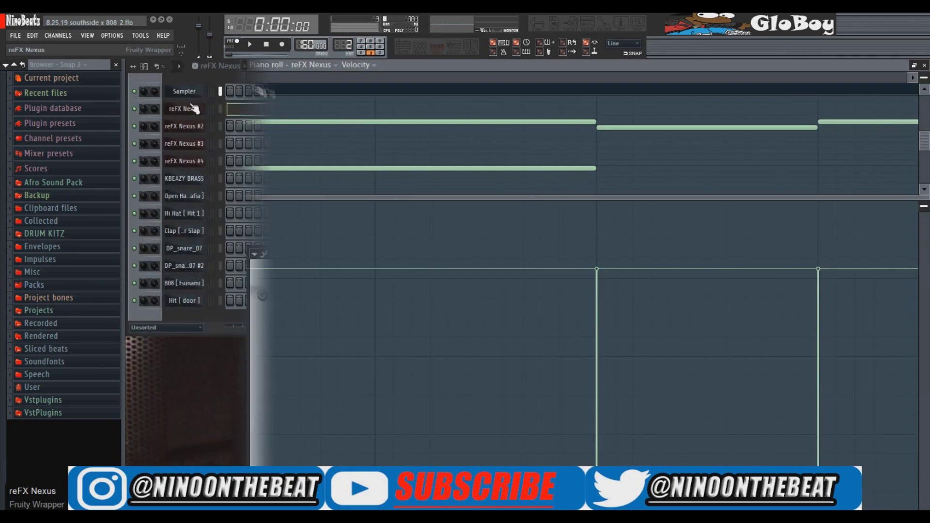
{"action": "right_click", "coordinate": [194, 109]}
{"action": "left_click", "coordinate": [224, 115]}
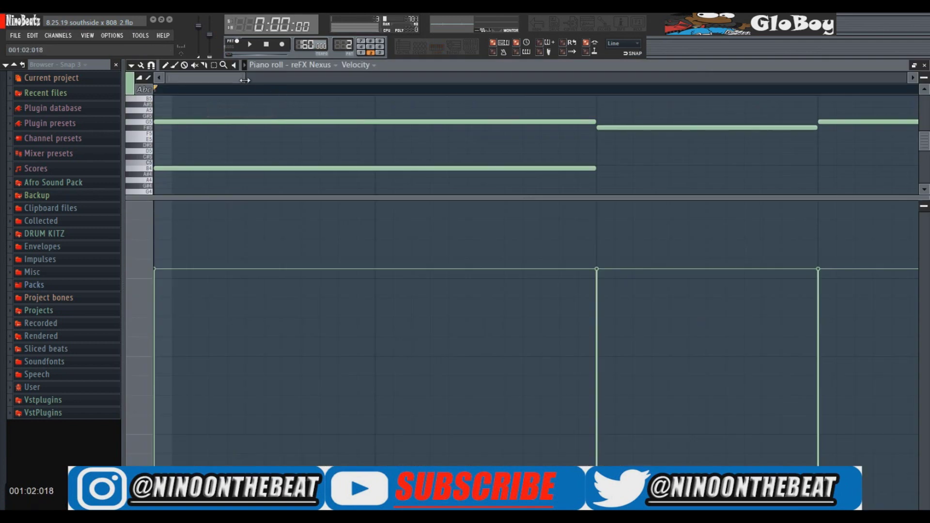
{"action": "left_click_drag", "start_coordinate": [244, 80], "coordinate": [534, 80]}
{"action": "left_click_drag", "start_coordinate": [521, 198], "coordinate": [524, 352]}
{"action": "key", "text": "space"}
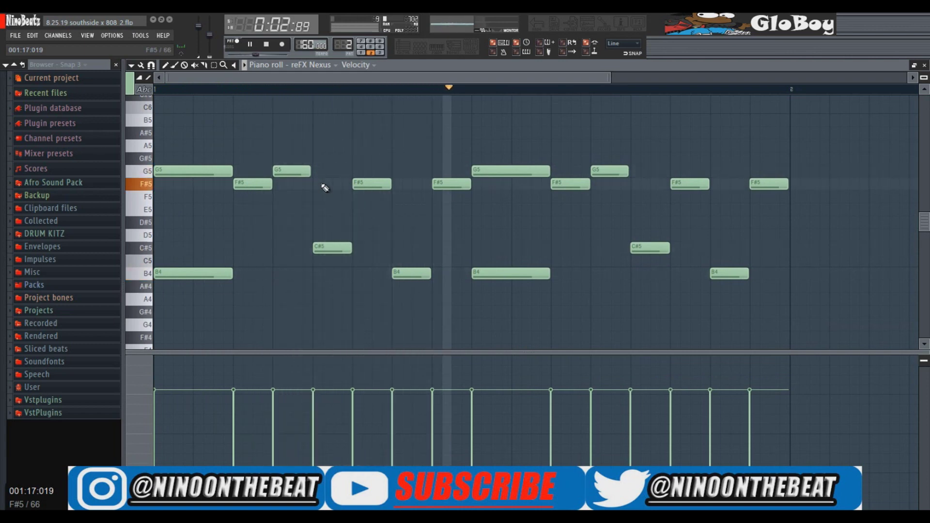
Step: Open the first reFX Nexus plugin and audition ST 70s Vinyl Strings 1 before reloading ST 70s Vinyl Strings 2
{"action": "left_click", "coordinate": [429, 56]}
{"action": "left_click", "coordinate": [199, 112]}
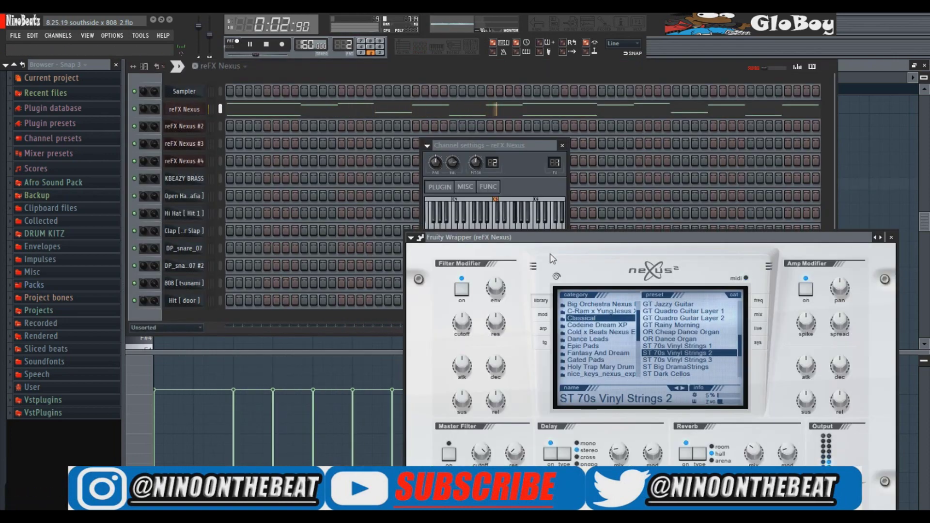
{"action": "left_click_drag", "start_coordinate": [589, 242], "coordinate": [477, 178]}
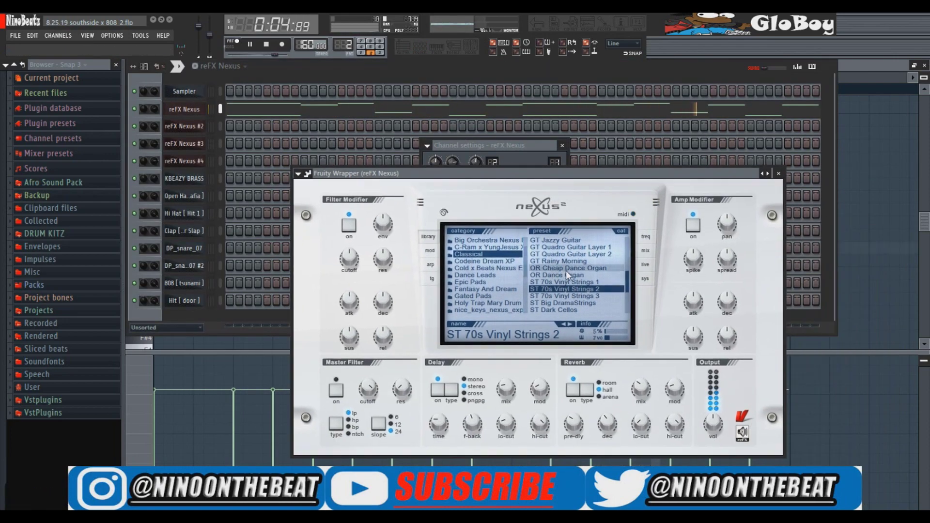
{"action": "left_click", "coordinate": [589, 283]}
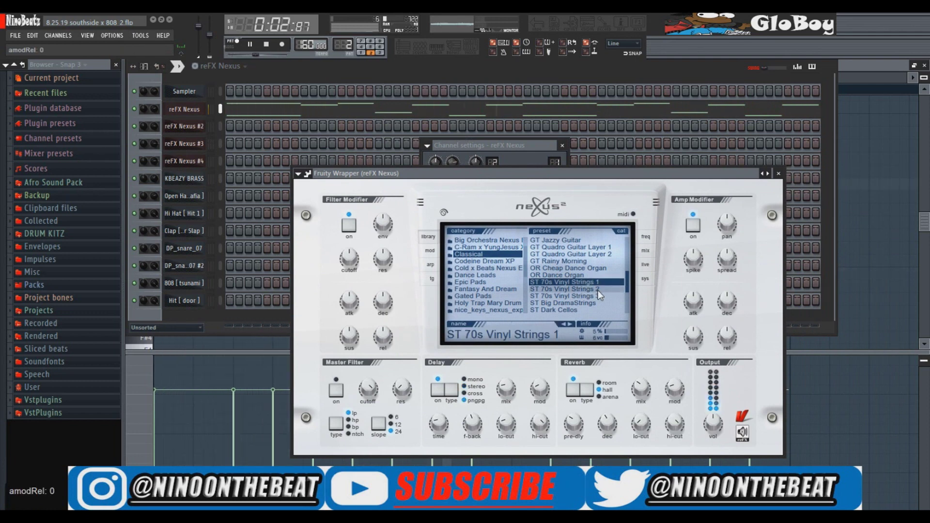
{"action": "left_click", "coordinate": [597, 289]}
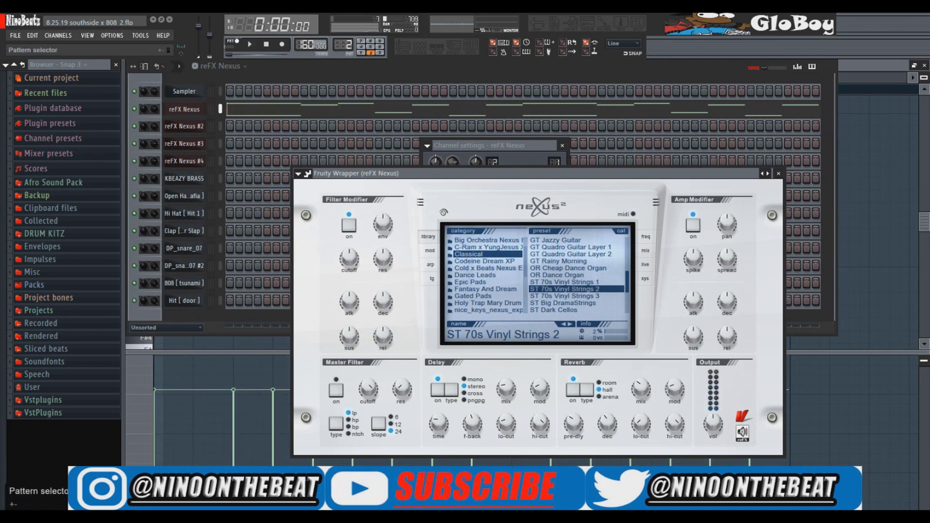
Step: Switch to pattern 3 and view the full reFX Nexus #2 melody in the piano roll
{"action": "scroll", "coordinate": [343, 45], "scroll_direction": "up", "scroll_amount": 1}
{"action": "right_click", "coordinate": [194, 126]}
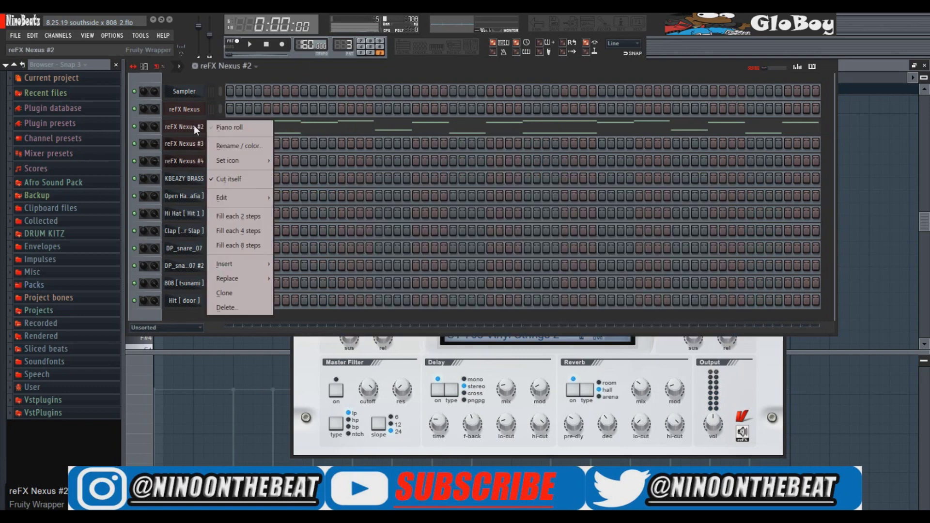
{"action": "left_click", "coordinate": [225, 129]}
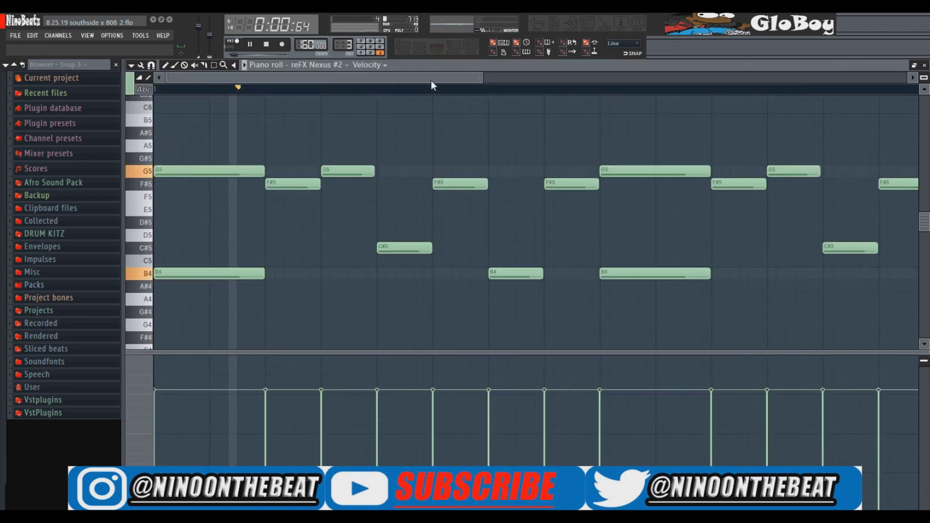
{"action": "left_click_drag", "start_coordinate": [483, 77], "coordinate": [736, 71]}
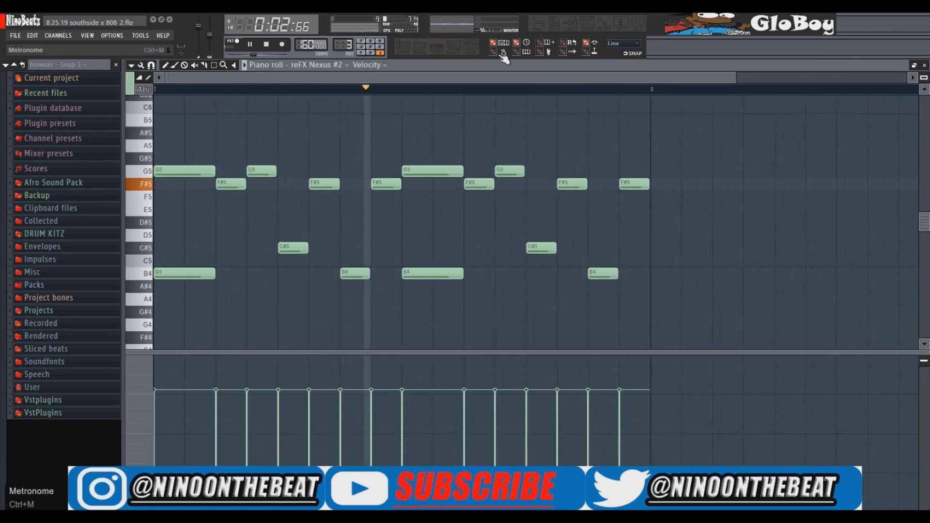
Step: Turn off layers 1 and 3 in the mix settings of reFX Nexus #2's AR Dance Lineup preset and close the plugin
{"action": "left_click", "coordinate": [371, 40]}
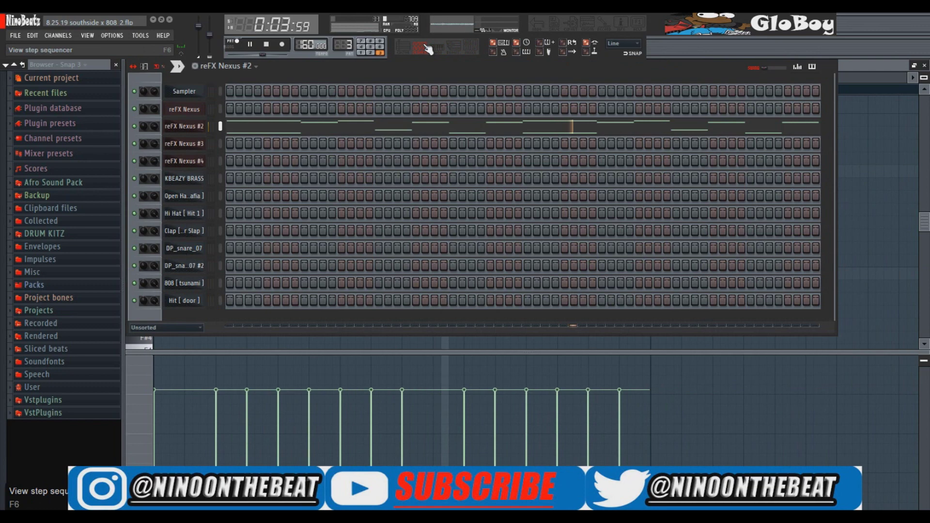
{"action": "left_click", "coordinate": [203, 127]}
{"action": "left_click", "coordinate": [517, 245]}
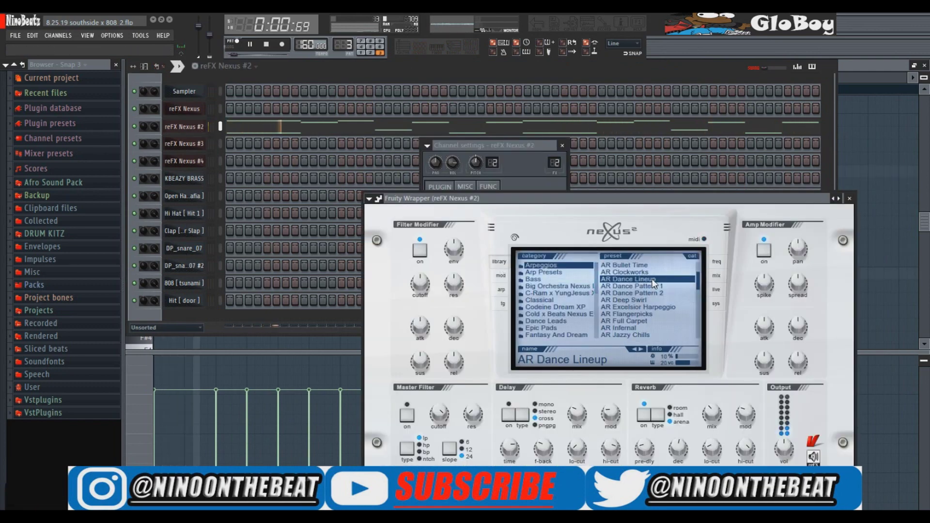
{"action": "left_click", "coordinate": [716, 275]}
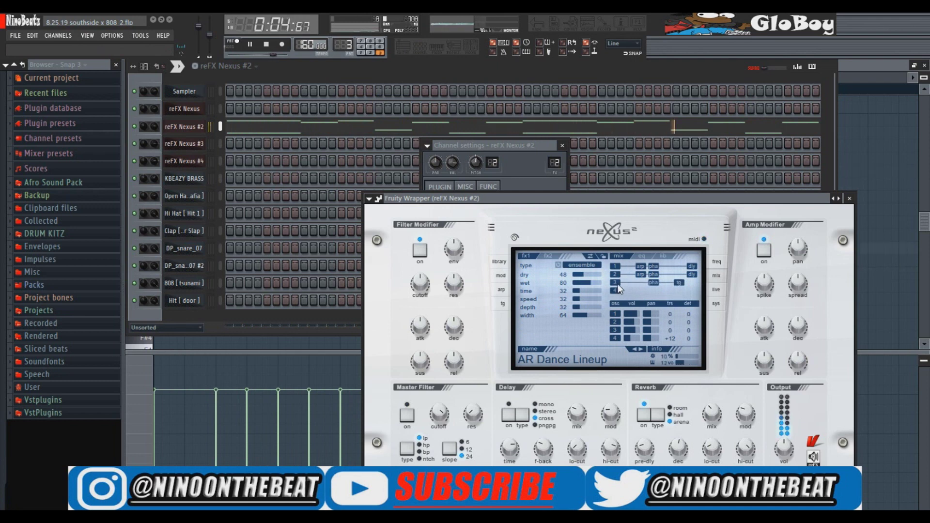
{"action": "left_click", "coordinate": [616, 267]}
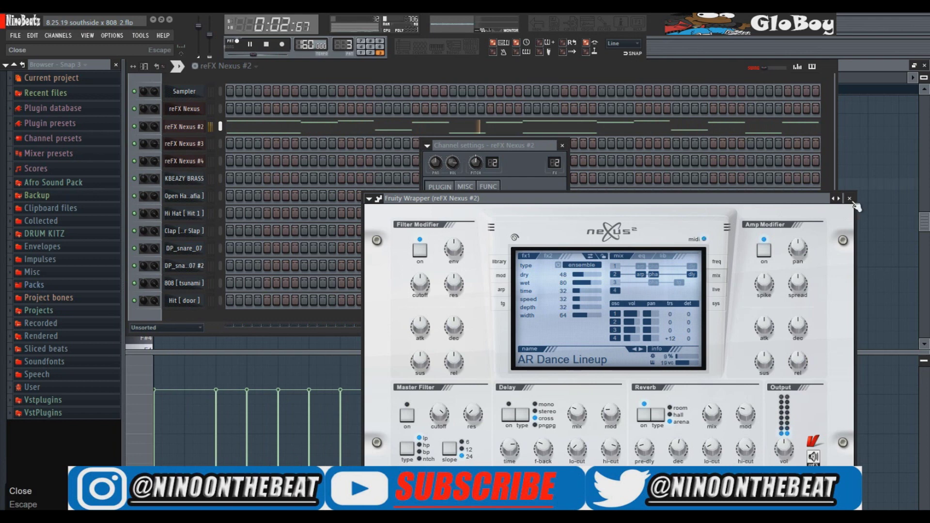
{"action": "left_click", "coordinate": [850, 201]}
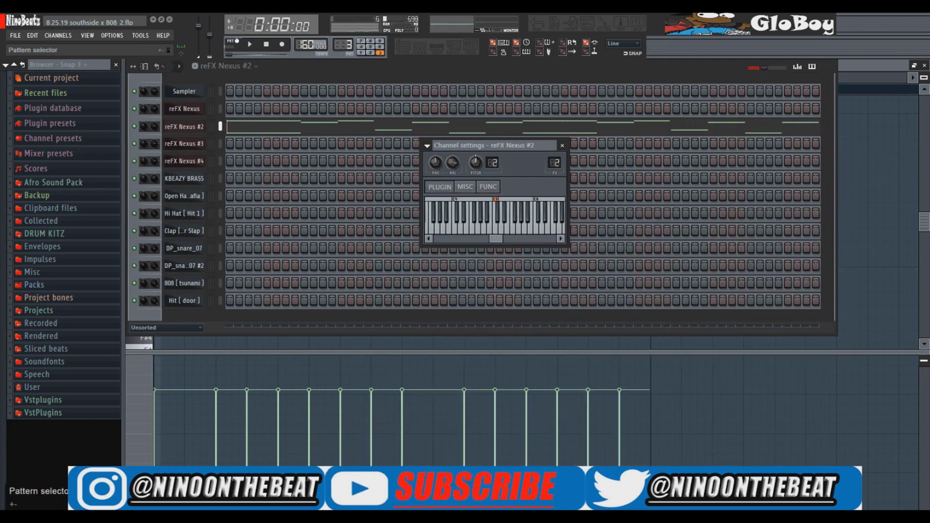
Step: Switch to pattern 4 and play the reFX Nexus #3 melody with all its notes visible in the piano roll
{"action": "scroll", "coordinate": [344, 46], "scroll_direction": "up", "scroll_amount": 1}
{"action": "right_click", "coordinate": [192, 141]}
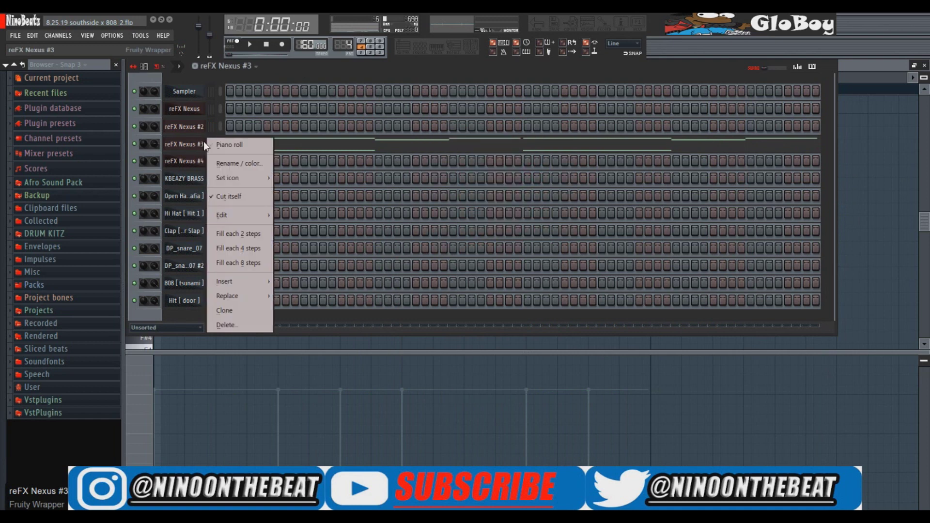
{"action": "left_click", "coordinate": [227, 144]}
{"action": "left_click_drag", "start_coordinate": [481, 79], "coordinate": [859, 73]}
{"action": "key", "text": "space"}
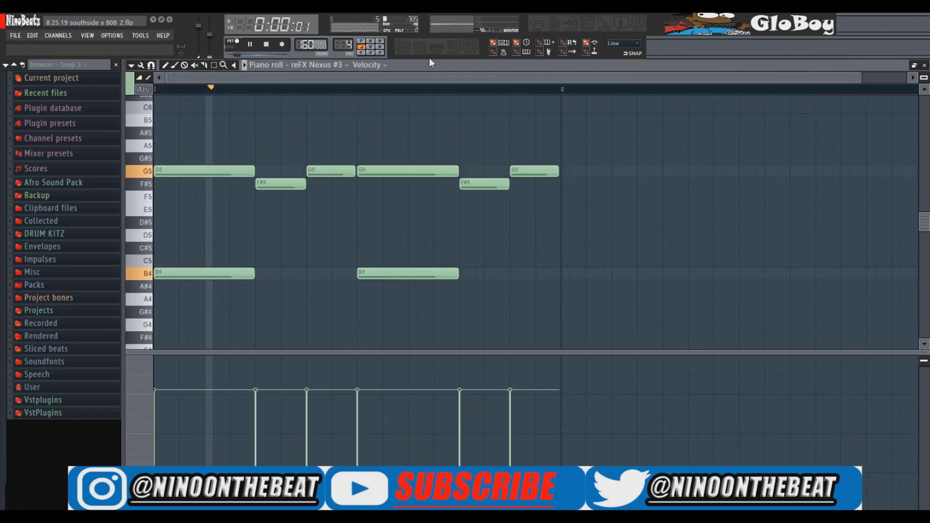
Step: Inspect the PD Bellizee preset and its mix settings in reFX Nexus #3, close the plugin and stop playback
{"action": "key", "text": "F6"}
{"action": "left_click", "coordinate": [201, 145]}
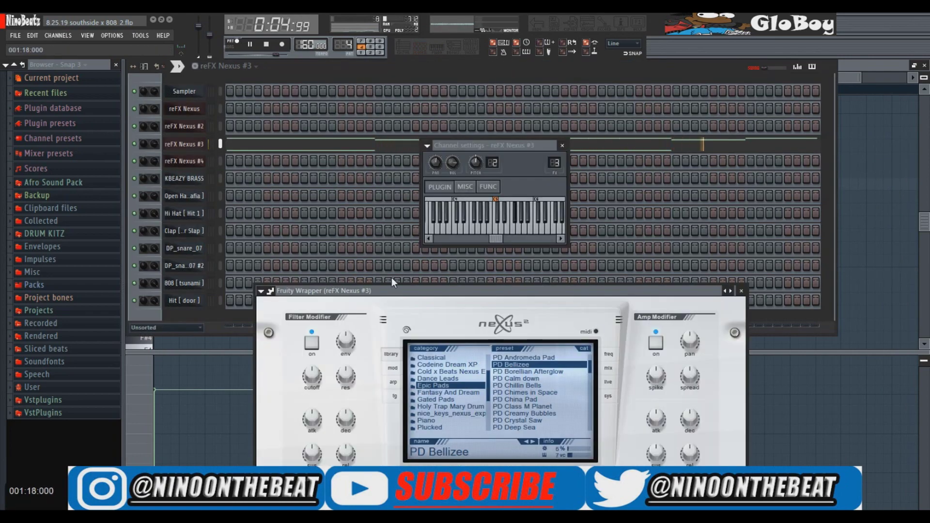
{"action": "left_click_drag", "start_coordinate": [426, 293], "coordinate": [435, 232]}
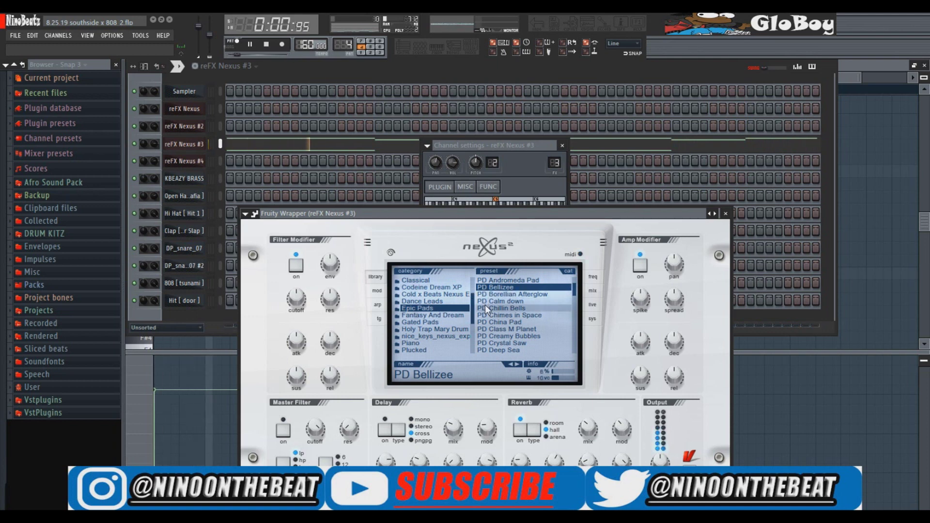
{"action": "left_click", "coordinate": [589, 291]}
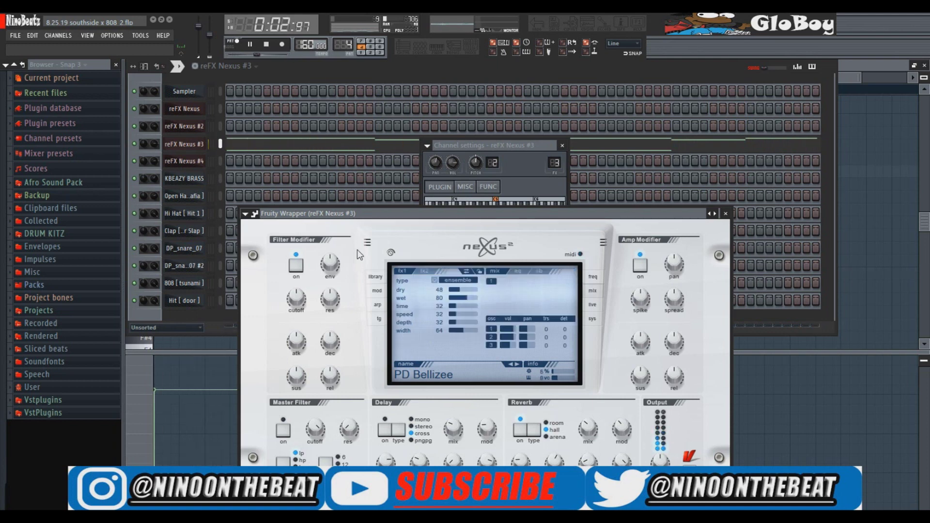
{"action": "left_click", "coordinate": [726, 214]}
{"action": "key", "text": "space"}
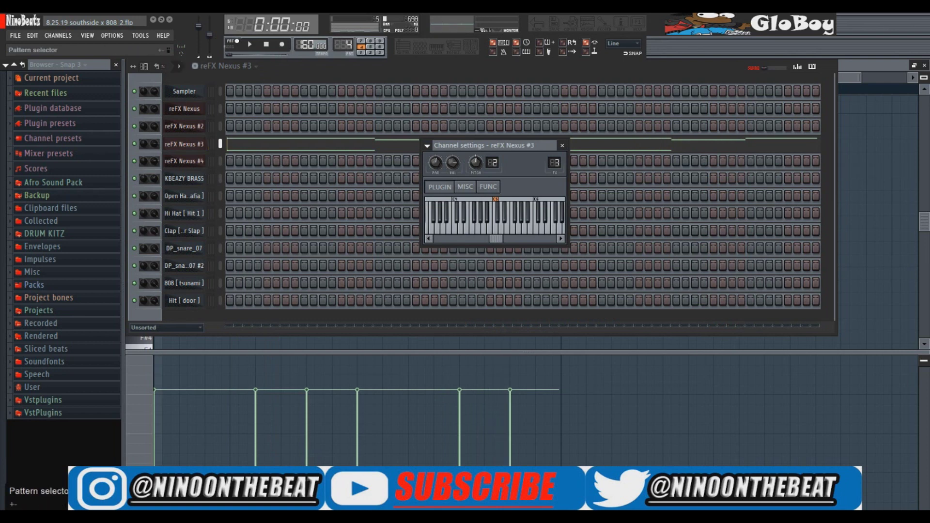
Step: Switch to pattern 5, play it and view the full reFX Nexus #4 melody in the piano roll
{"action": "scroll", "coordinate": [343, 45], "scroll_direction": "up", "scroll_amount": 1}
{"action": "key", "text": "space"}
{"action": "right_click", "coordinate": [193, 165]}
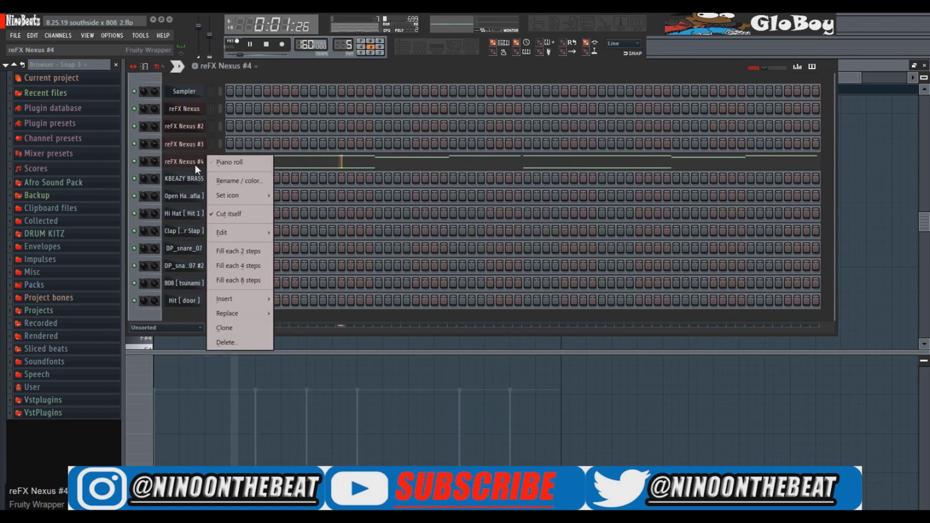
{"action": "left_click", "coordinate": [225, 163]}
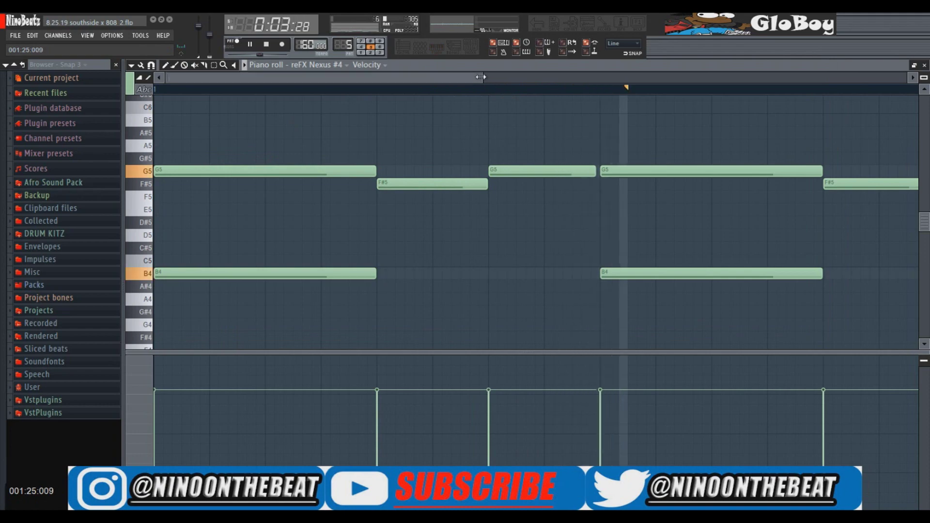
{"action": "left_click_drag", "start_coordinate": [480, 76], "coordinate": [669, 76]}
Step: Audition PD Ambient Pad 7 in reFX Nexus #4, reload PD Ambient Pad 3 and close the plugin
{"action": "left_click", "coordinate": [419, 46]}
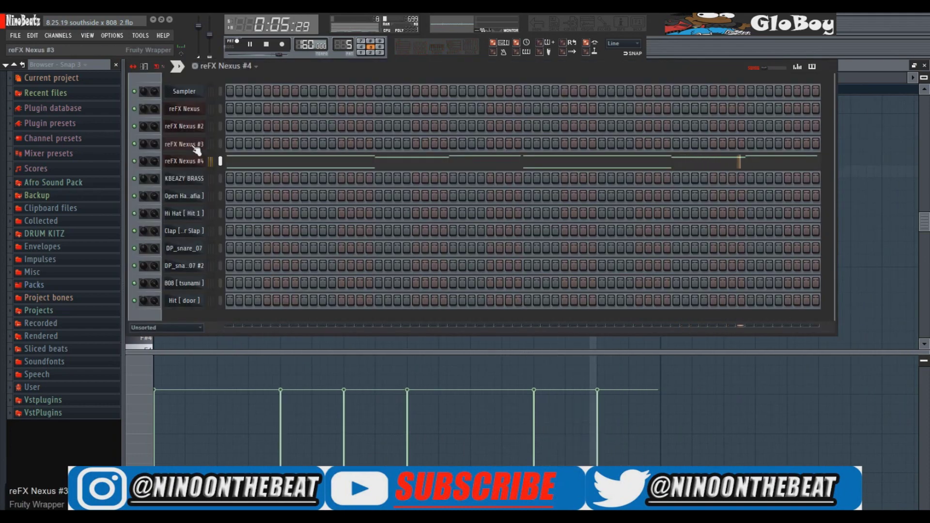
{"action": "left_click", "coordinate": [186, 161]}
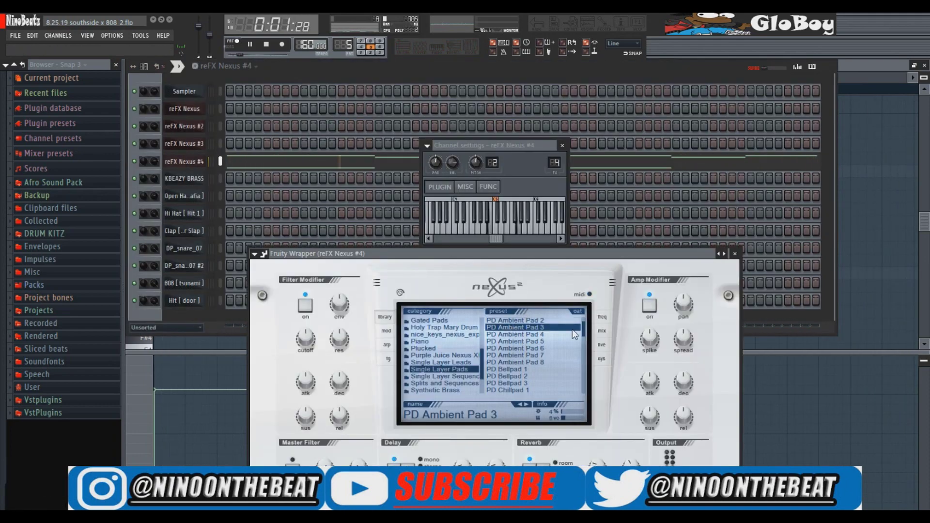
{"action": "left_click", "coordinate": [543, 354]}
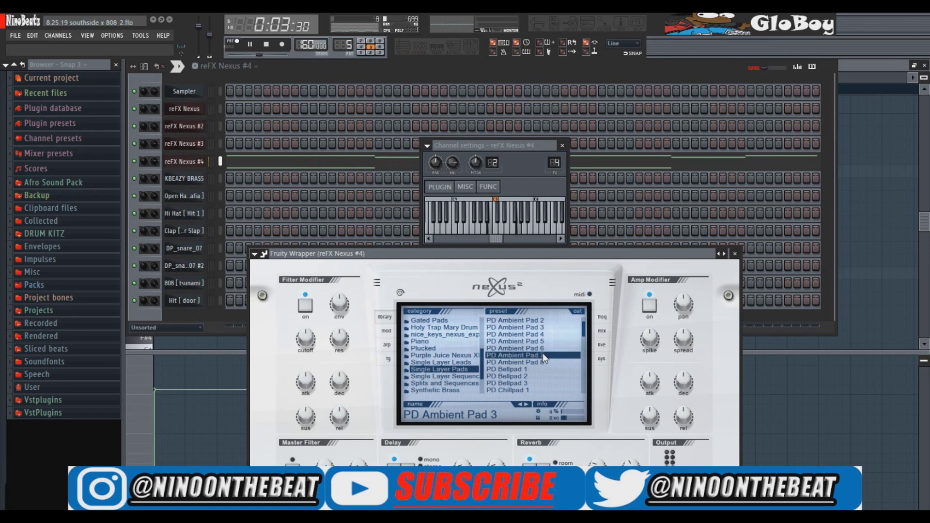
{"action": "double_click", "coordinate": [543, 353]}
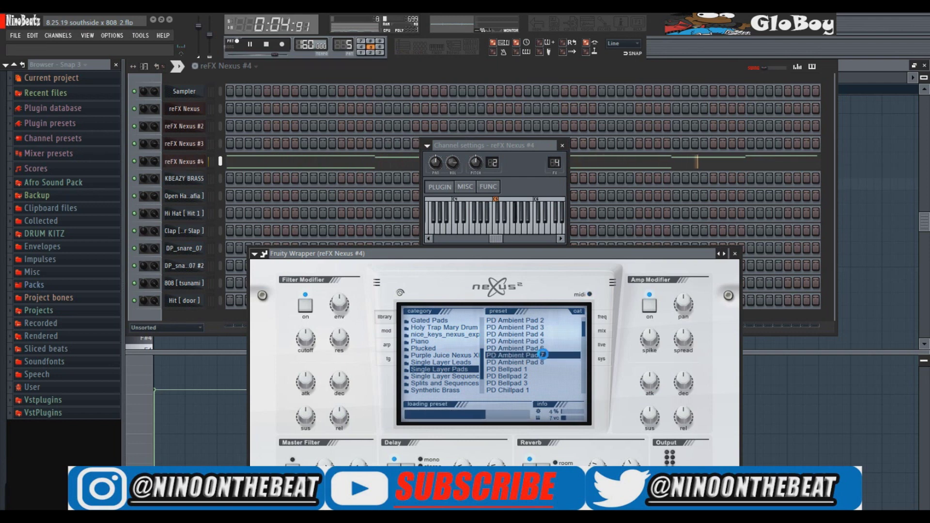
{"action": "double_click", "coordinate": [553, 327]}
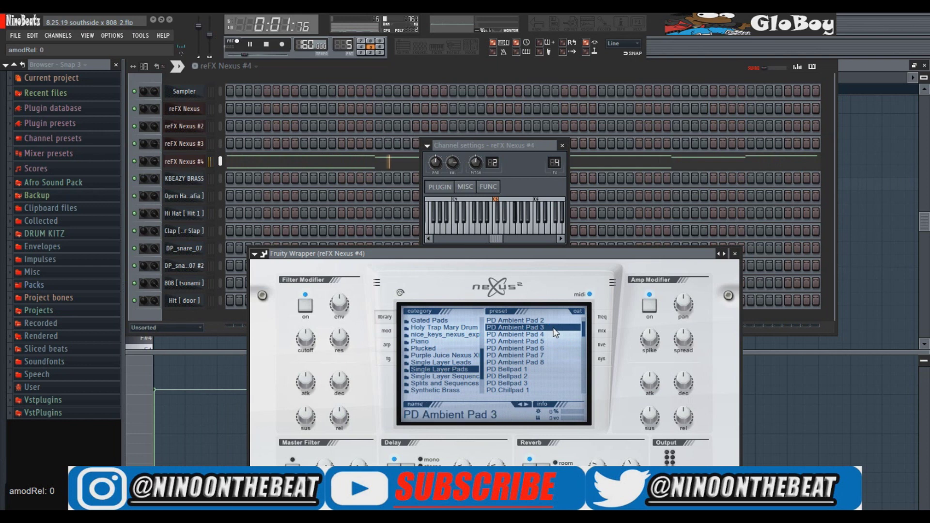
{"action": "left_click", "coordinate": [736, 255]}
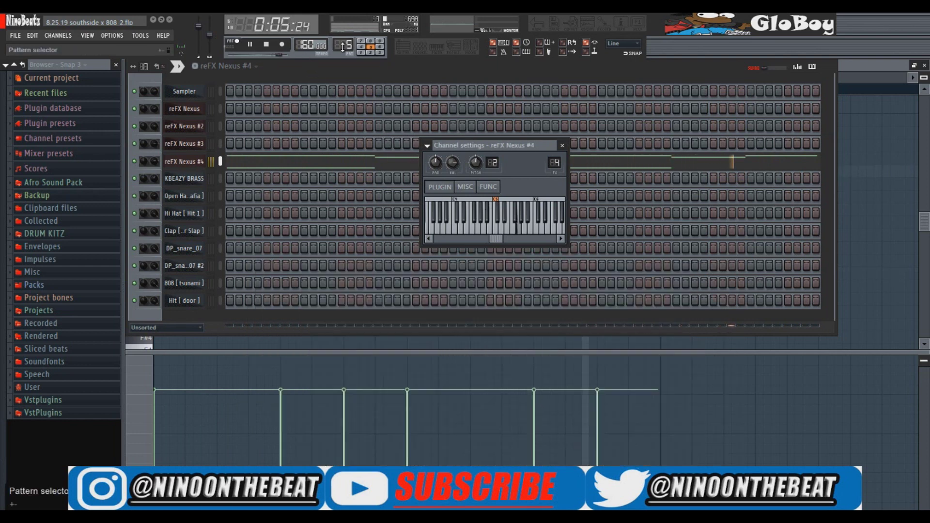
Step: Switch to pattern 6 and play the KBEAZY BRASS notes with the whole pattern visible in the piano roll
{"action": "scroll", "coordinate": [343, 46], "scroll_direction": "up", "scroll_amount": 1}
{"action": "key", "text": "space"}
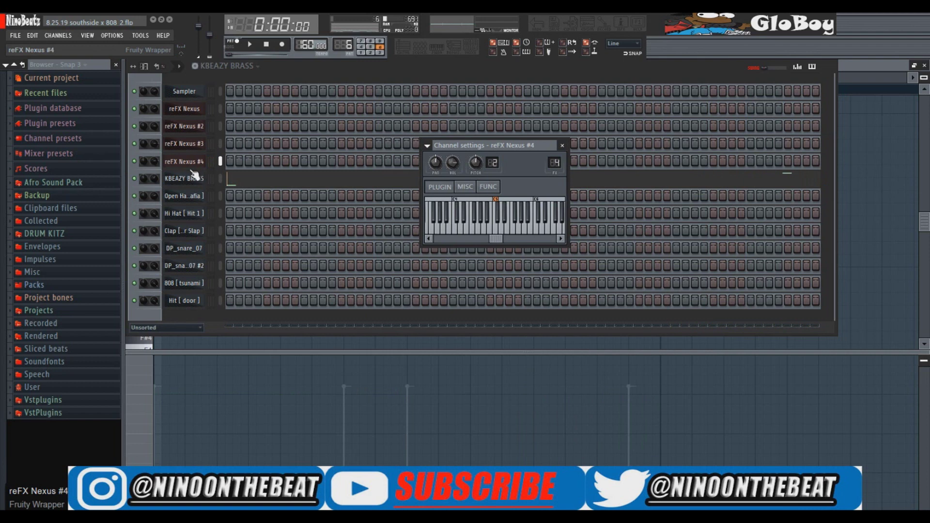
{"action": "right_click", "coordinate": [190, 178]}
{"action": "left_click", "coordinate": [227, 180]}
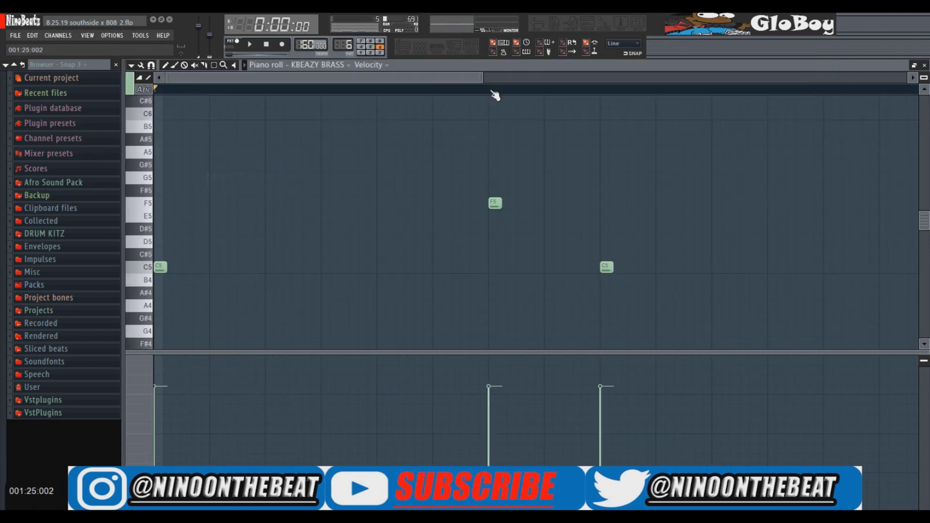
{"action": "left_click_drag", "start_coordinate": [486, 80], "coordinate": [756, 79]}
{"action": "key", "text": "space"}
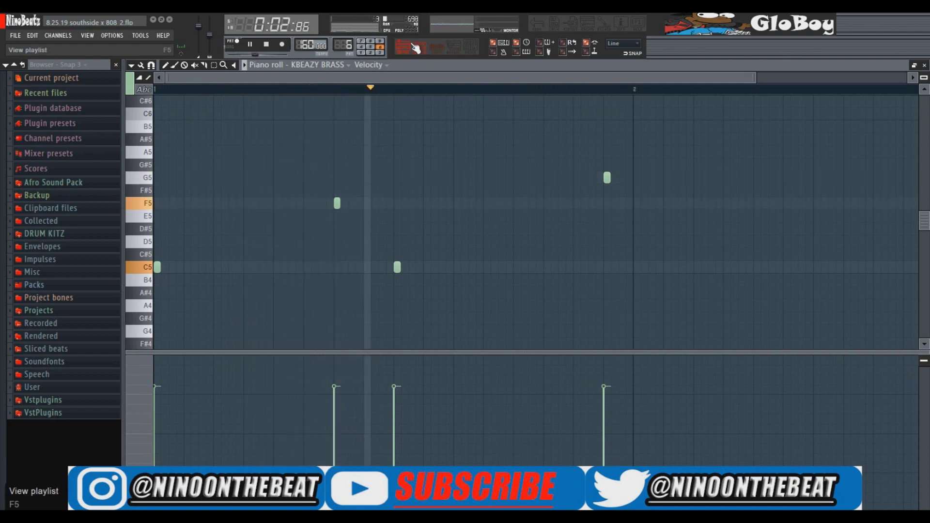
Step: Switch to pattern 7, show the Open Hat steps in the step sequencer and play the pattern
{"action": "left_click", "coordinate": [360, 42]}
{"action": "key", "text": "space"}
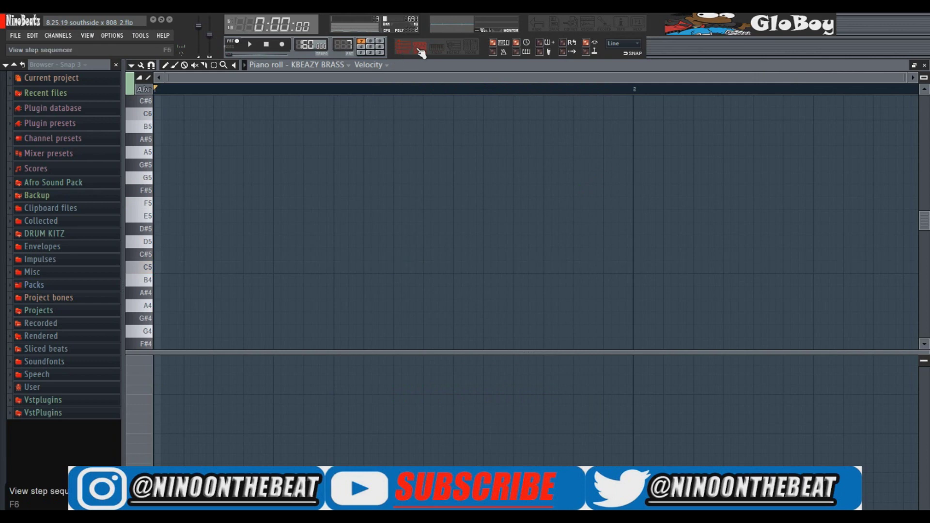
{"action": "left_click", "coordinate": [418, 50]}
{"action": "right_click", "coordinate": [182, 201]}
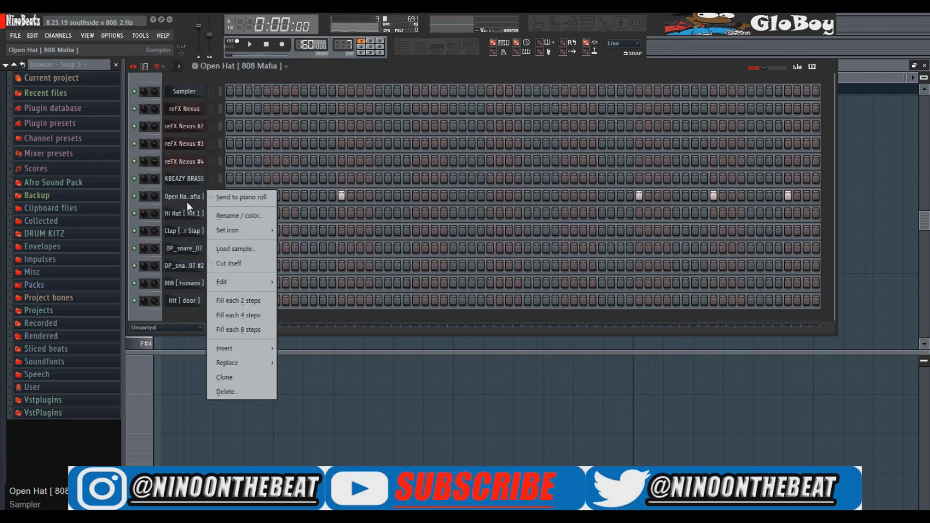
{"action": "left_click", "coordinate": [254, 43]}
{"action": "left_click", "coordinate": [252, 45]}
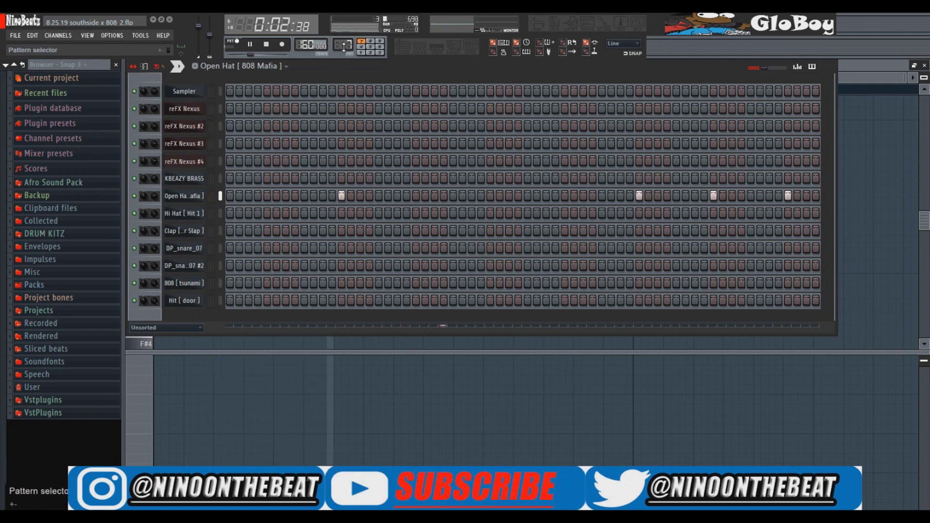
Step: Switch to pattern 8 and play the Hi Hat [ Hit 1 ] notes with the whole pattern visible in the piano roll
{"action": "left_click", "coordinate": [266, 44]}
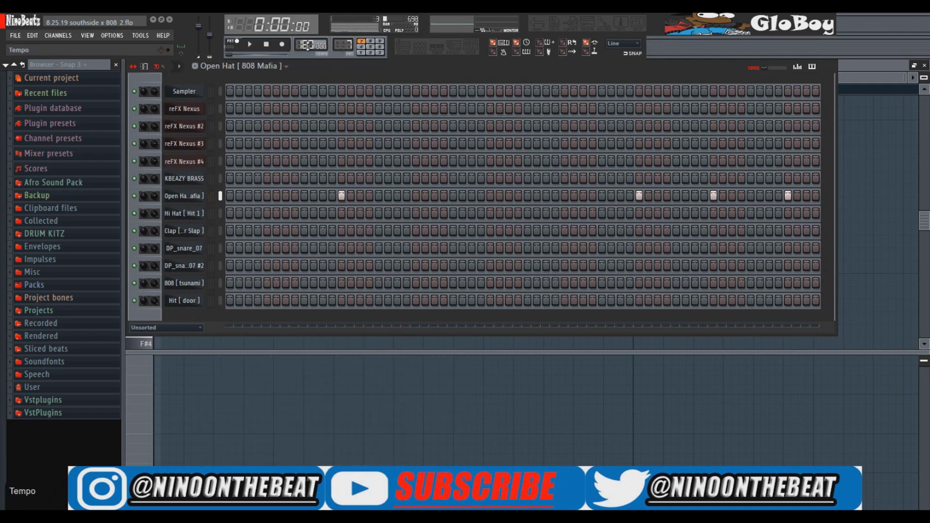
{"action": "scroll", "coordinate": [341, 46], "scroll_direction": "up", "scroll_amount": 1}
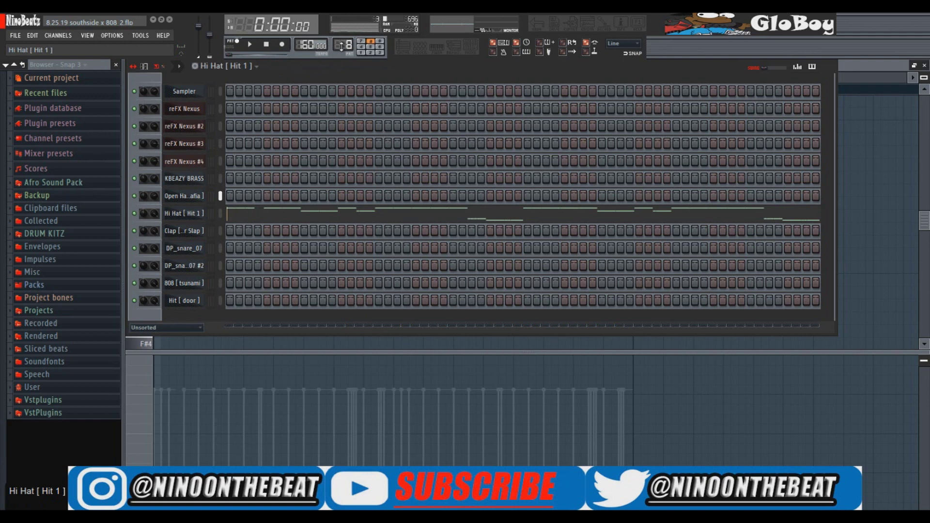
{"action": "right_click", "coordinate": [193, 215]}
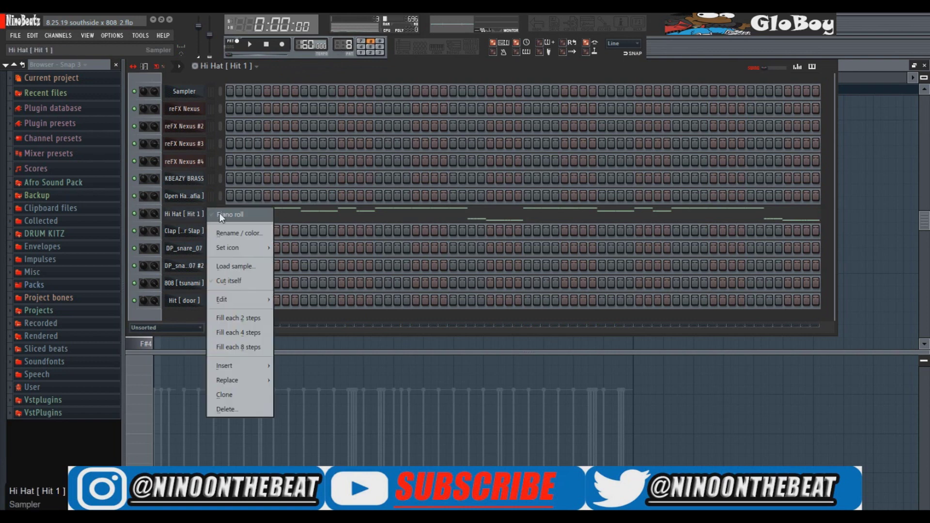
{"action": "left_click", "coordinate": [219, 214]}
{"action": "left_click_drag", "start_coordinate": [479, 77], "coordinate": [713, 63]}
{"action": "key", "text": "space"}
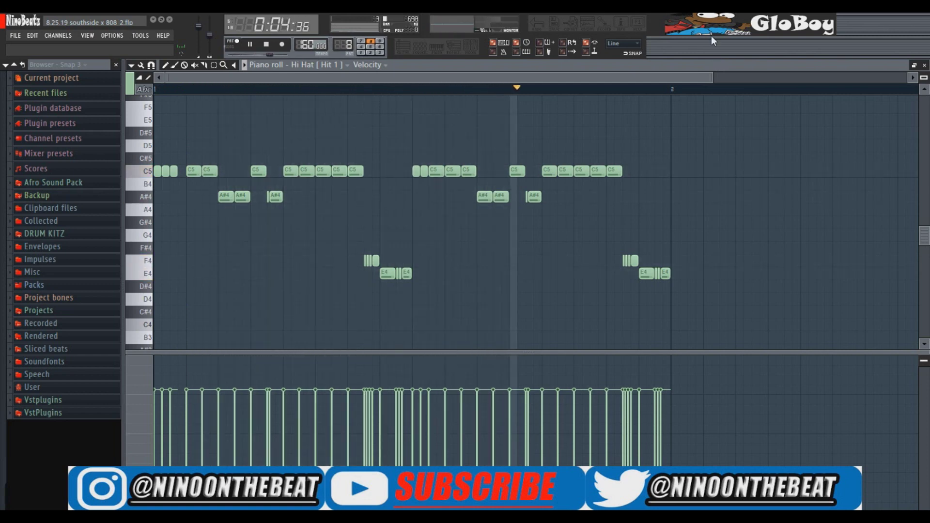
Step: Switch to pattern 9, show the Clap [ Luger Slap ] steps in the step sequencer and play the pattern
{"action": "left_click", "coordinate": [266, 45]}
{"action": "scroll", "coordinate": [343, 45], "scroll_direction": "up", "scroll_amount": 1}
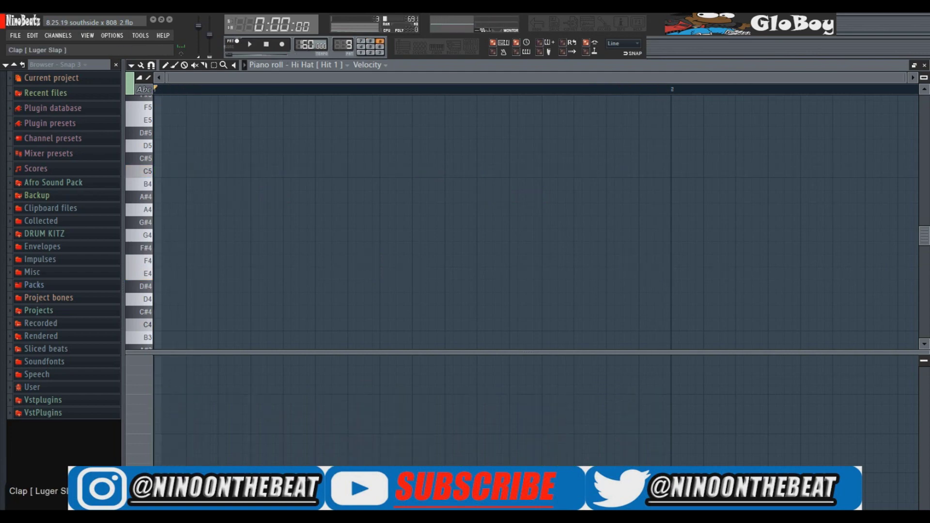
{"action": "left_click", "coordinate": [425, 53]}
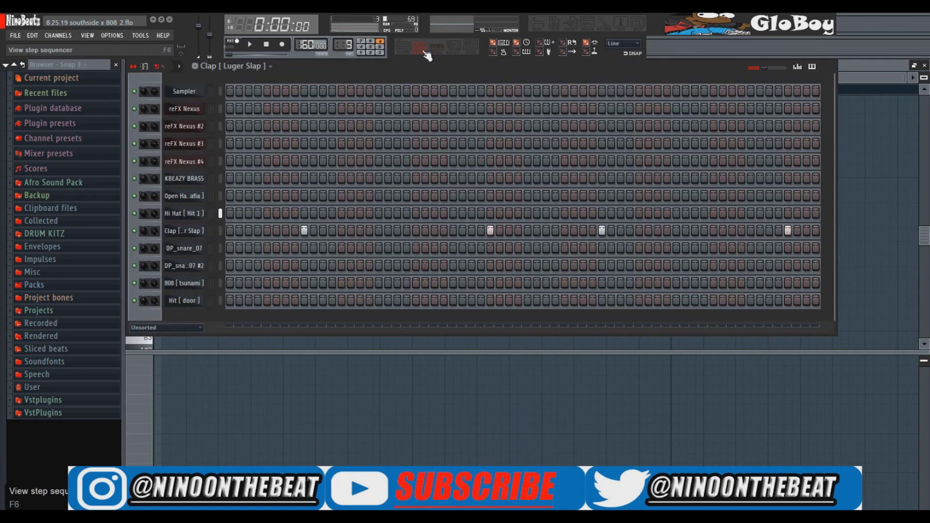
{"action": "key", "text": "space"}
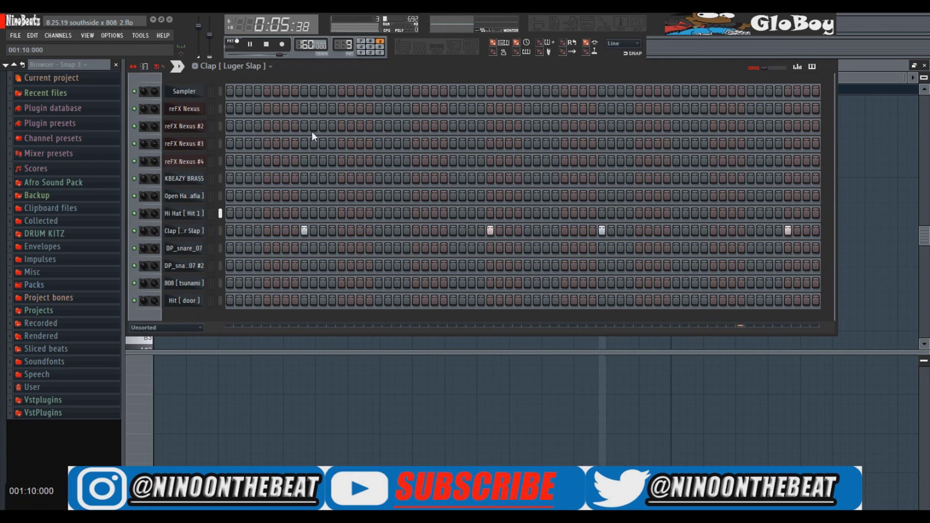
Step: Play the DP_snare_07 steps of pattern 10 and the 808 [ tsunami ] steps of pattern 12
{"action": "key", "text": "space"}
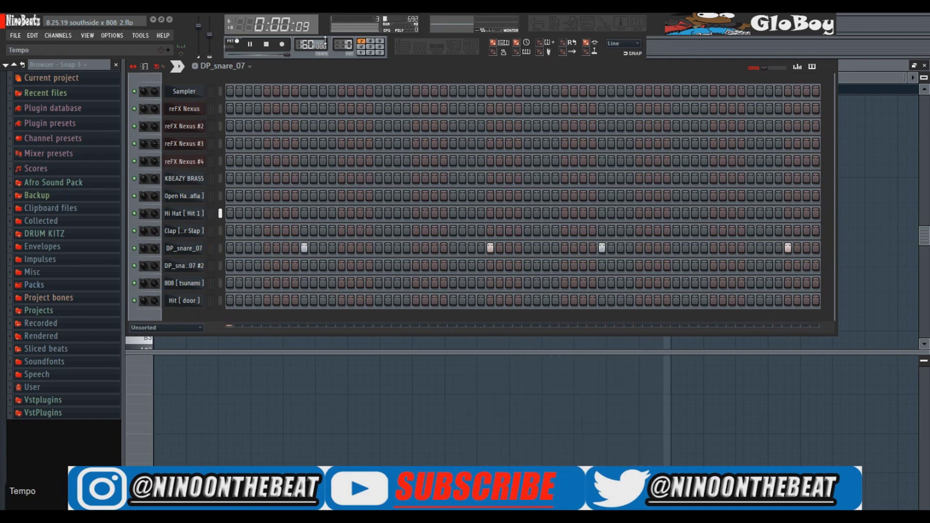
{"action": "key", "text": "space"}
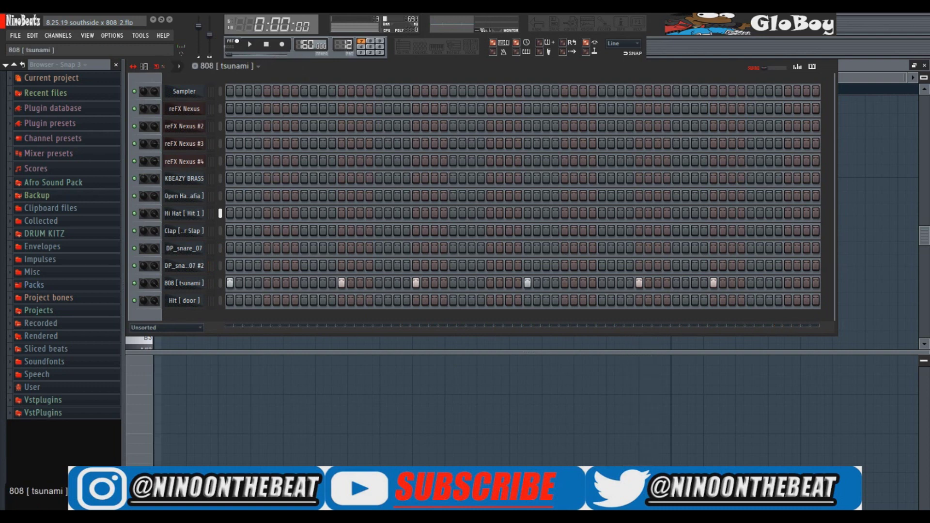
{"action": "key", "text": "space"}
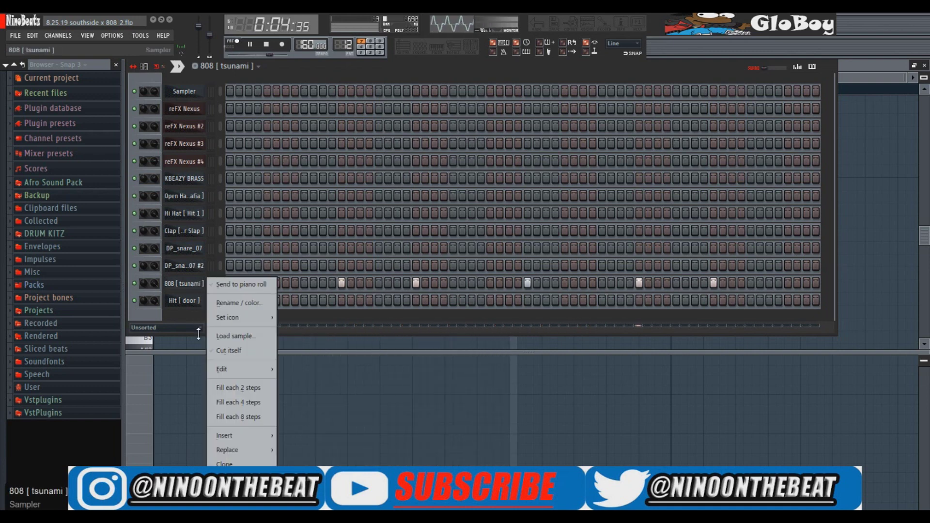
Step: Turn on Cut itself for the 808 [ tsunami ] channel, check the setting and stop playback
{"action": "left_click", "coordinate": [230, 350]}
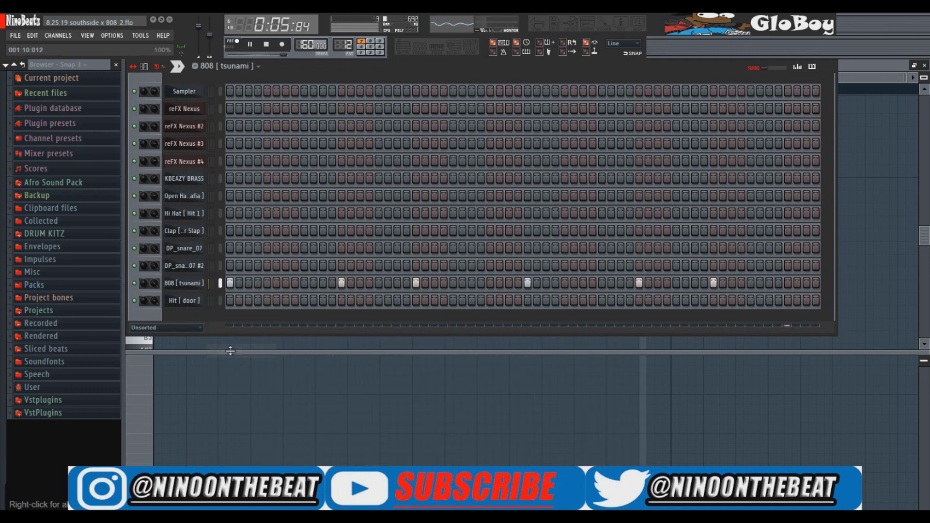
{"action": "left_click", "coordinate": [198, 285]}
{"action": "right_click", "coordinate": [197, 285]}
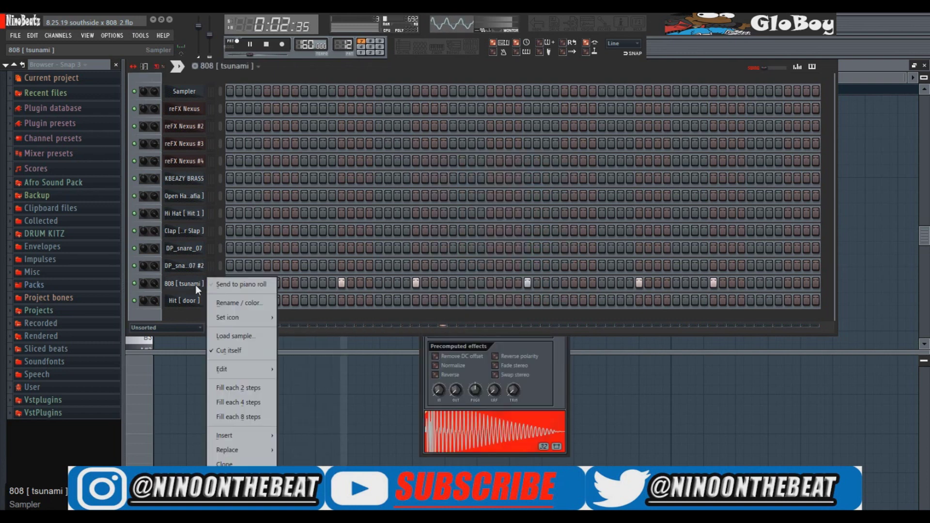
{"action": "left_click", "coordinate": [188, 316]}
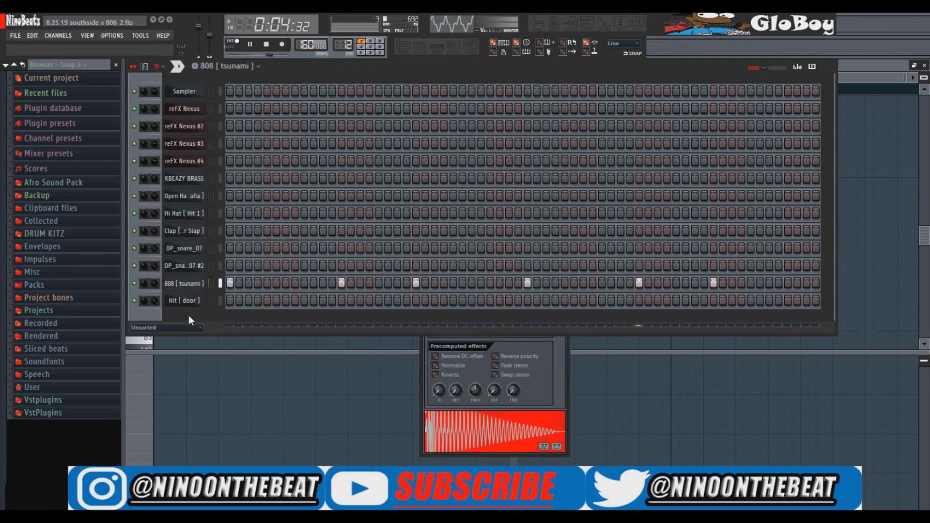
{"action": "key", "text": "space"}
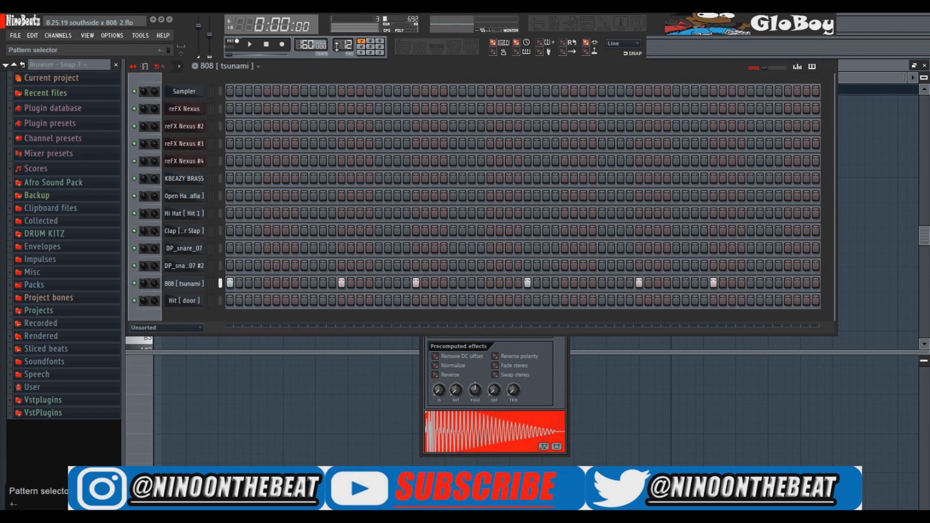
Step: Switch to pattern 13, play its Hit [ door ] steps and stop playback
{"action": "scroll", "coordinate": [87, 50], "scroll_direction": "down", "scroll_amount": 1}
{"action": "key", "text": "space"}
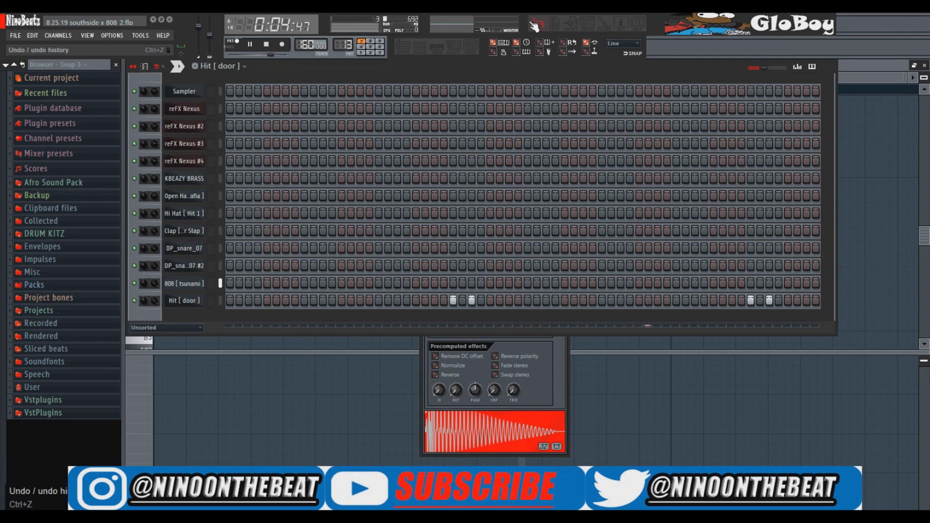
{"action": "key", "text": "space"}
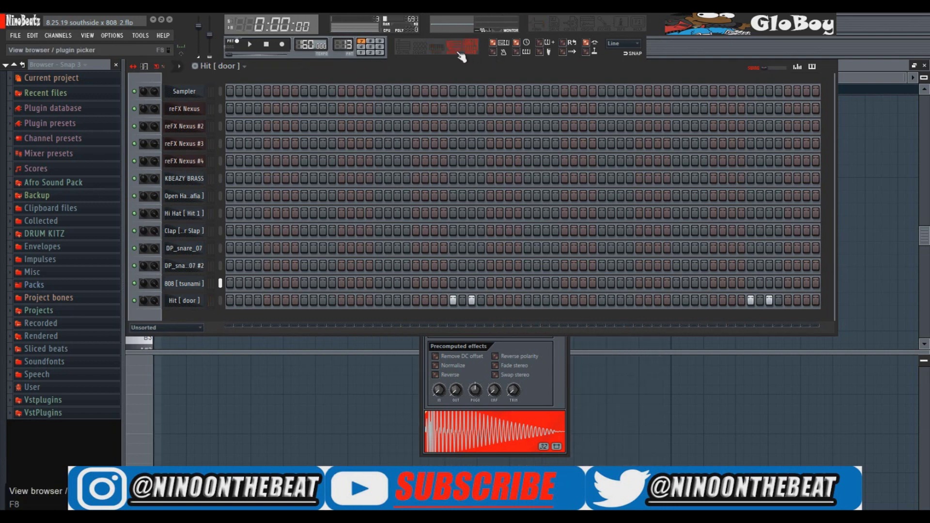
Step: Open the playlist, bring the whole song arrangement into view and start playback
{"action": "left_click", "coordinate": [403, 46]}
{"action": "left_click_drag", "start_coordinate": [286, 76], "coordinate": [911, 77]}
{"action": "scroll", "coordinate": [927, 89], "scroll_direction": "down", "scroll_amount": 3}
{"action": "key", "text": "space"}
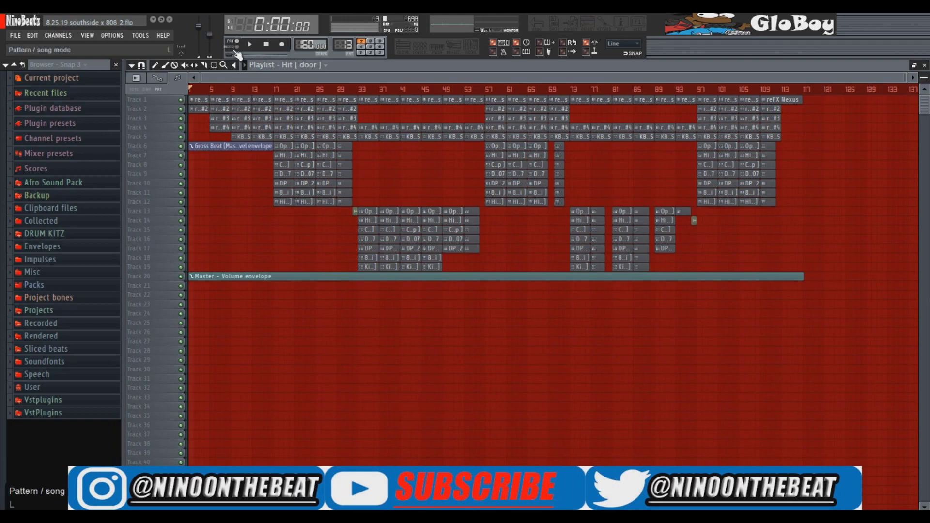